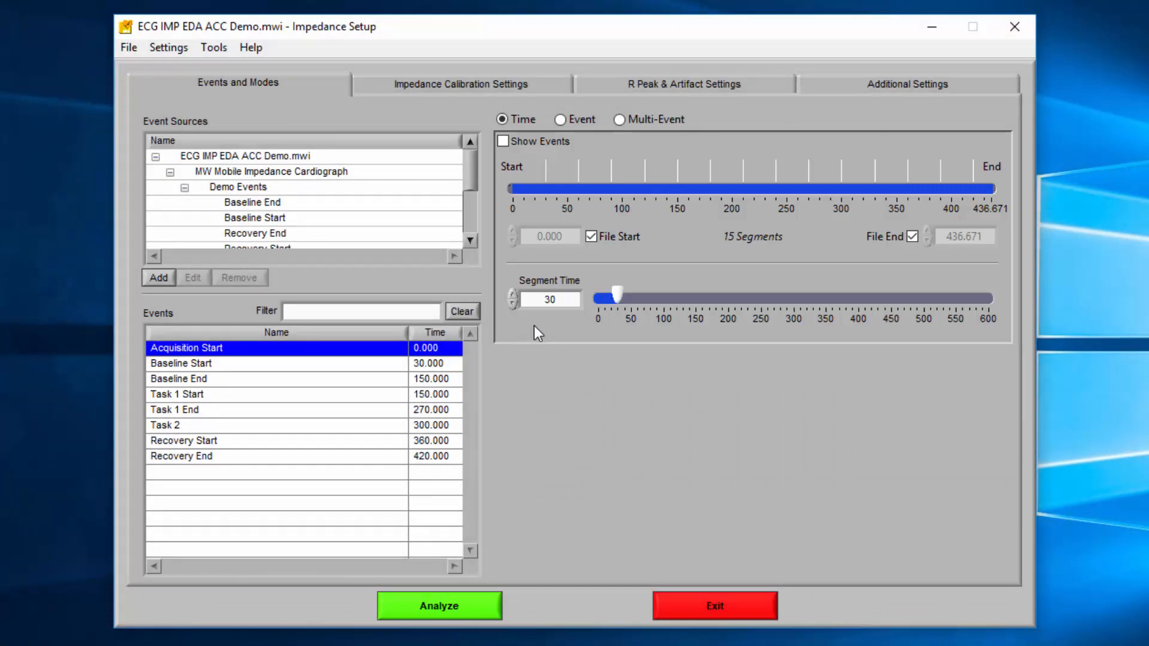
Set the segment time to 60.
{"action": "double_click", "coordinate": [549, 299]}
{"action": "type", "text": "60"}
{"action": "key", "text": "Return"}
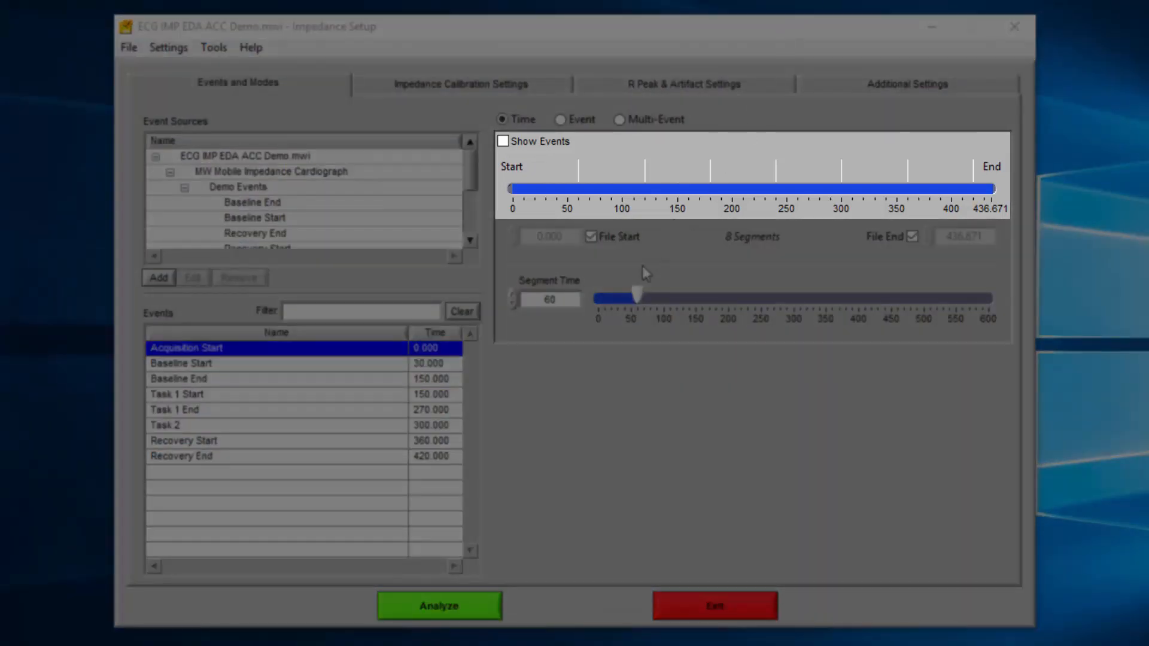
Set the segment time back to 30.
{"action": "mouse_move", "coordinate": [639, 298]}
{"action": "left_mouse_down"}
{"action": "mouse_move", "coordinate": [679, 301]}
{"action": "mouse_move", "coordinate": [617, 299]}
{"action": "left_mouse_up"}
{"action": "triple_click", "coordinate": [563, 299]}
{"action": "type", "text": "30"}
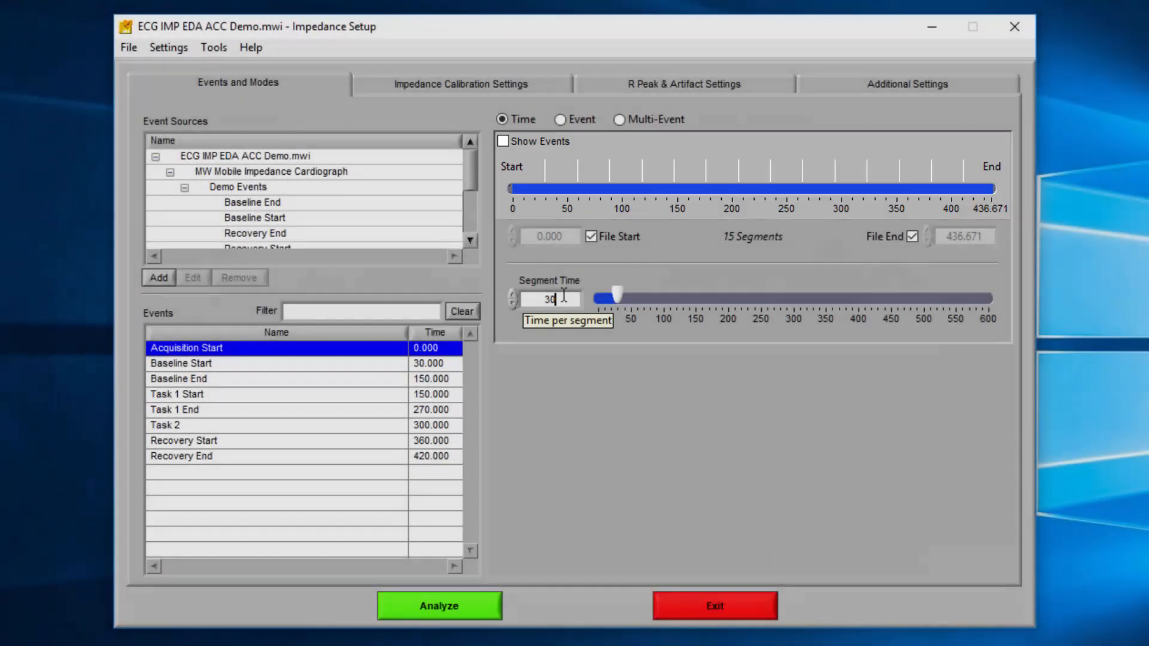
{"action": "key", "text": "Return"}
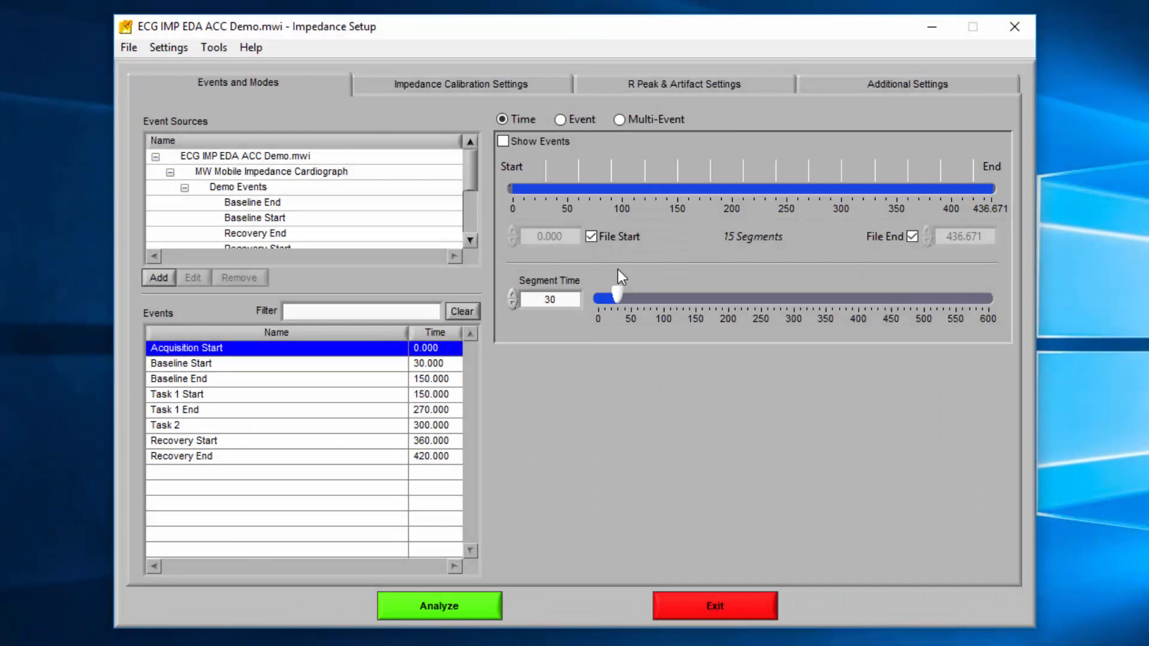
Stop using the file start as the analysis start and set the start time to 30.
{"action": "left_click", "coordinate": [592, 238]}
{"action": "left_click_drag", "start_coordinate": [513, 187], "coordinate": [585, 192]}
{"action": "double_click", "coordinate": [561, 235]}
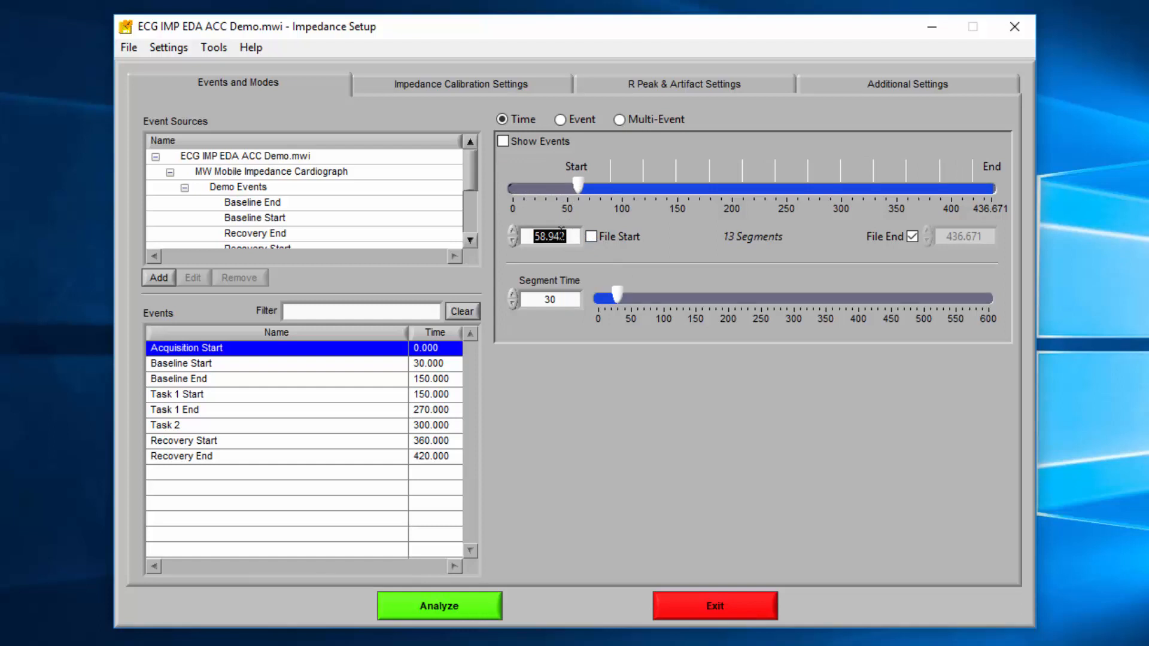
{"action": "type", "text": "30"}
{"action": "key", "text": "Return"}
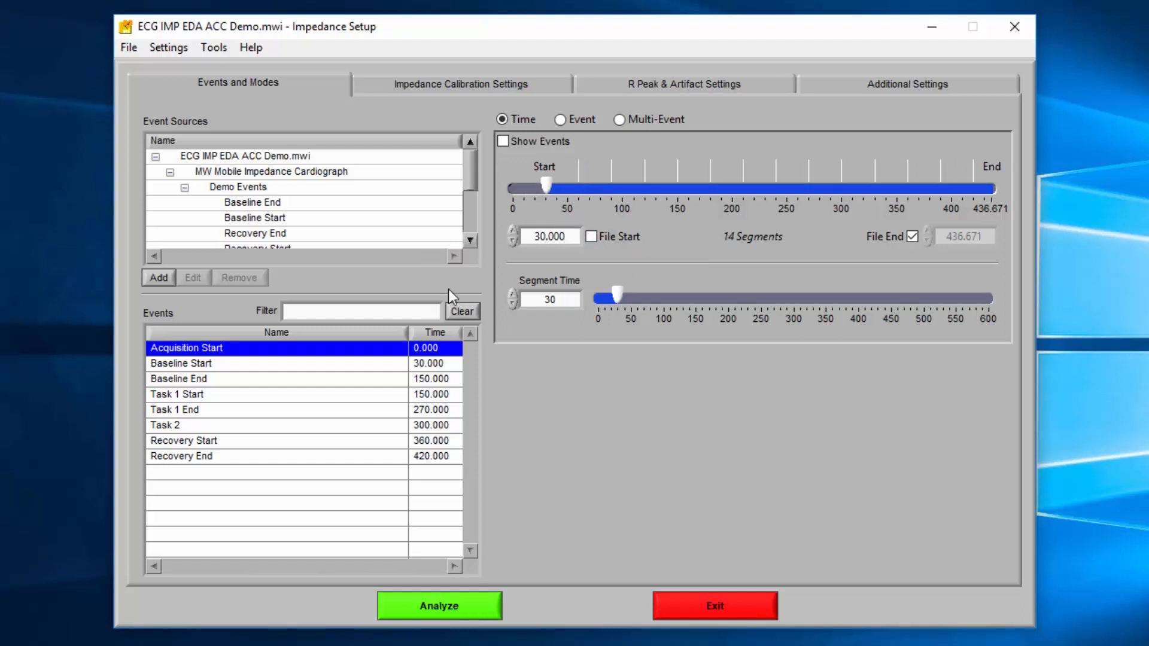
Use the Recovery Start event as the analysis end time and turn on the display of events on the timeline.
{"action": "left_click", "coordinate": [353, 443]}
{"action": "left_click_drag", "start_coordinate": [354, 446], "coordinate": [944, 245]}
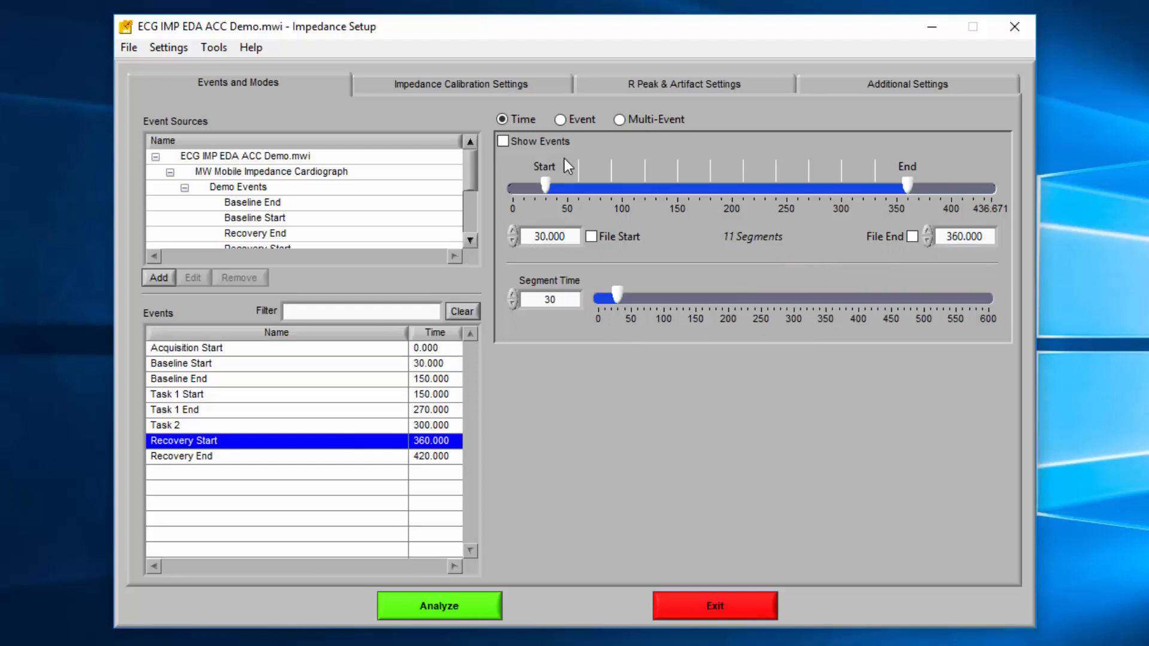
{"action": "left_click", "coordinate": [505, 145]}
Switch to Event mode, enable splitting at the event, and move the analysis window to about 61.6 to 139.2 post event.
{"action": "left_click", "coordinate": [562, 123]}
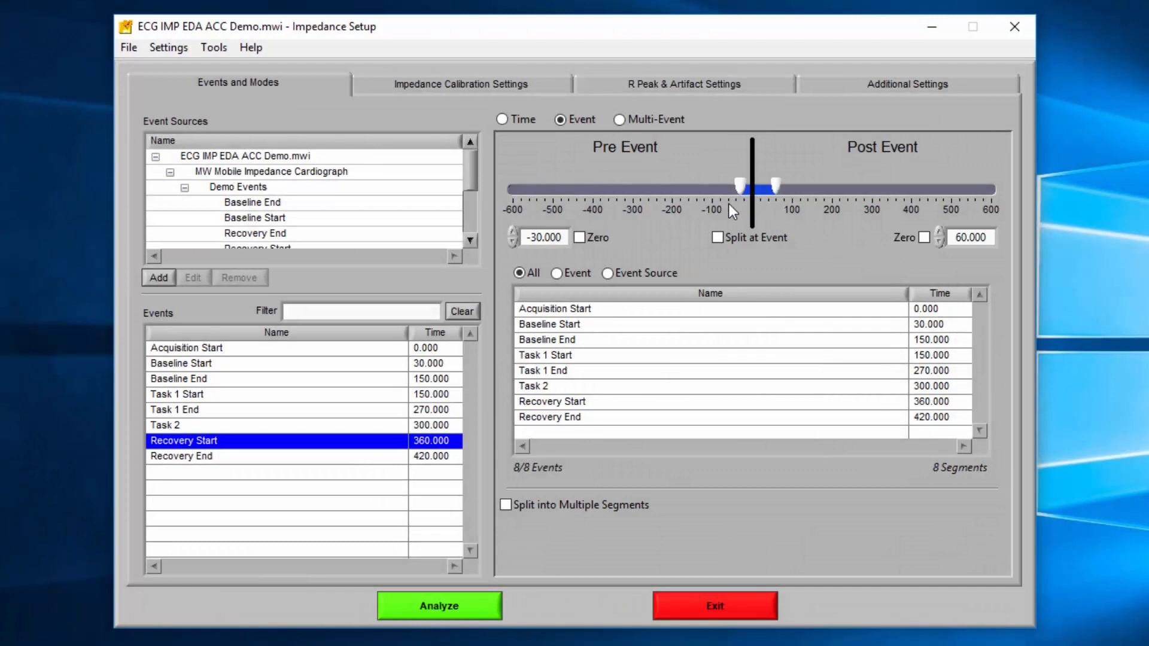
{"action": "left_click", "coordinate": [720, 235]}
{"action": "mouse_move", "coordinate": [774, 183]}
{"action": "left_mouse_down"}
{"action": "mouse_move", "coordinate": [808, 183]}
{"action": "mouse_move", "coordinate": [739, 188]}
{"action": "mouse_move", "coordinate": [777, 188]}
{"action": "left_mouse_up"}
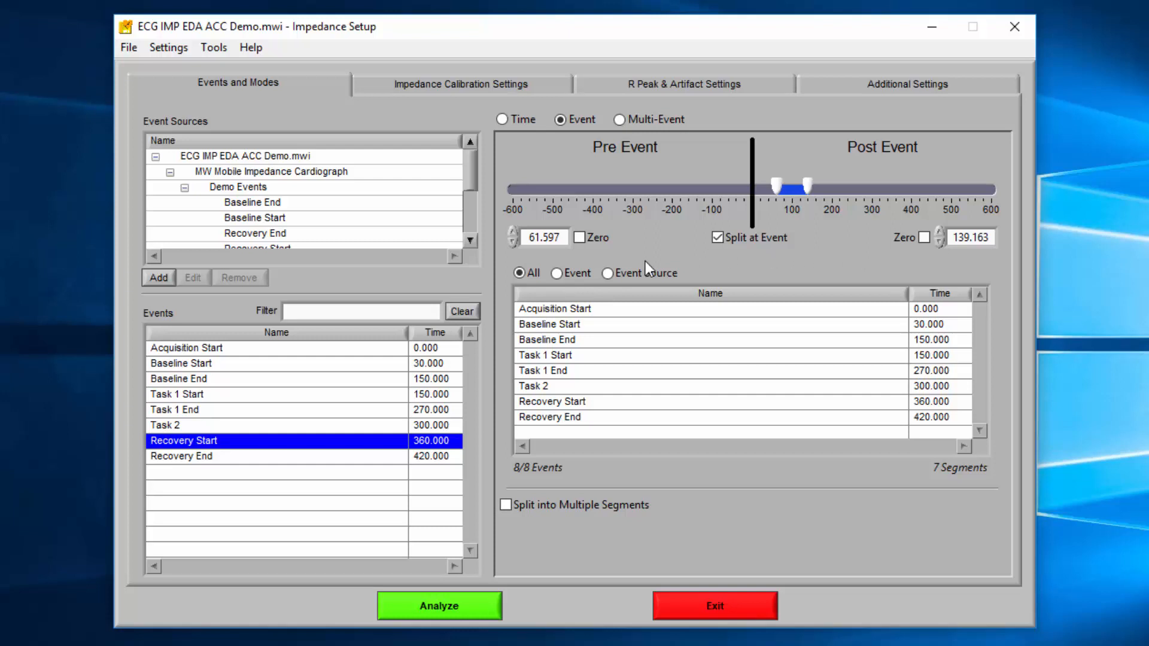
Restrict Event mode to Baseline Start and Baseline End without preserving the current selections, and enable splitting into multiple segments.
{"action": "left_click", "coordinate": [556, 274]}
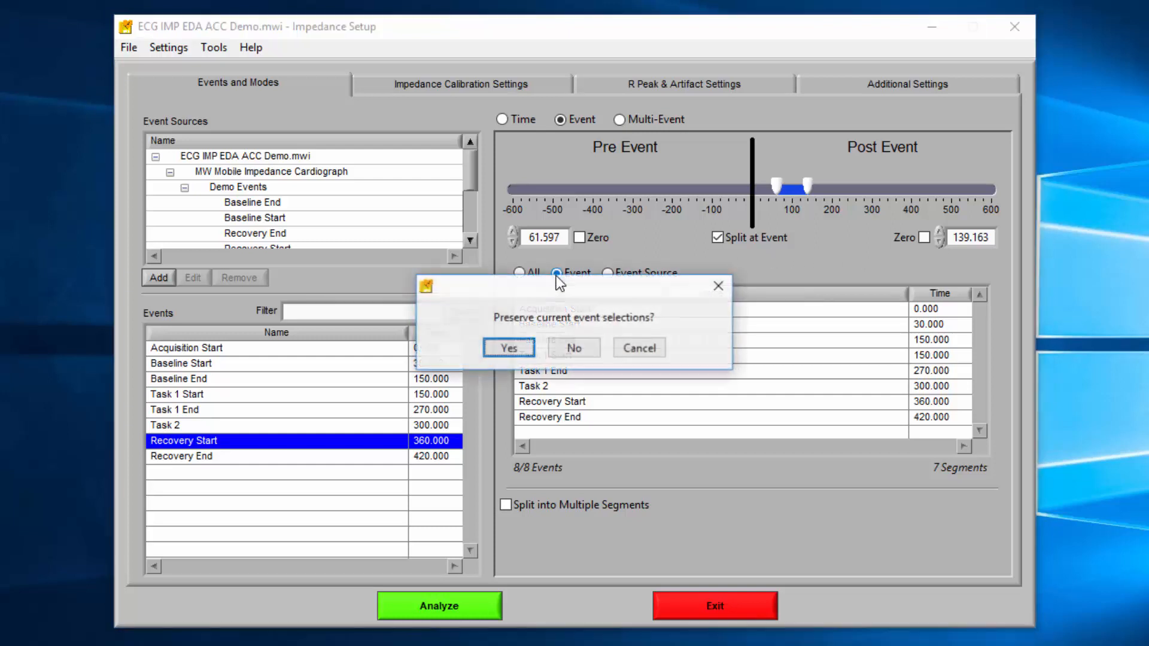
{"action": "left_click", "coordinate": [560, 349]}
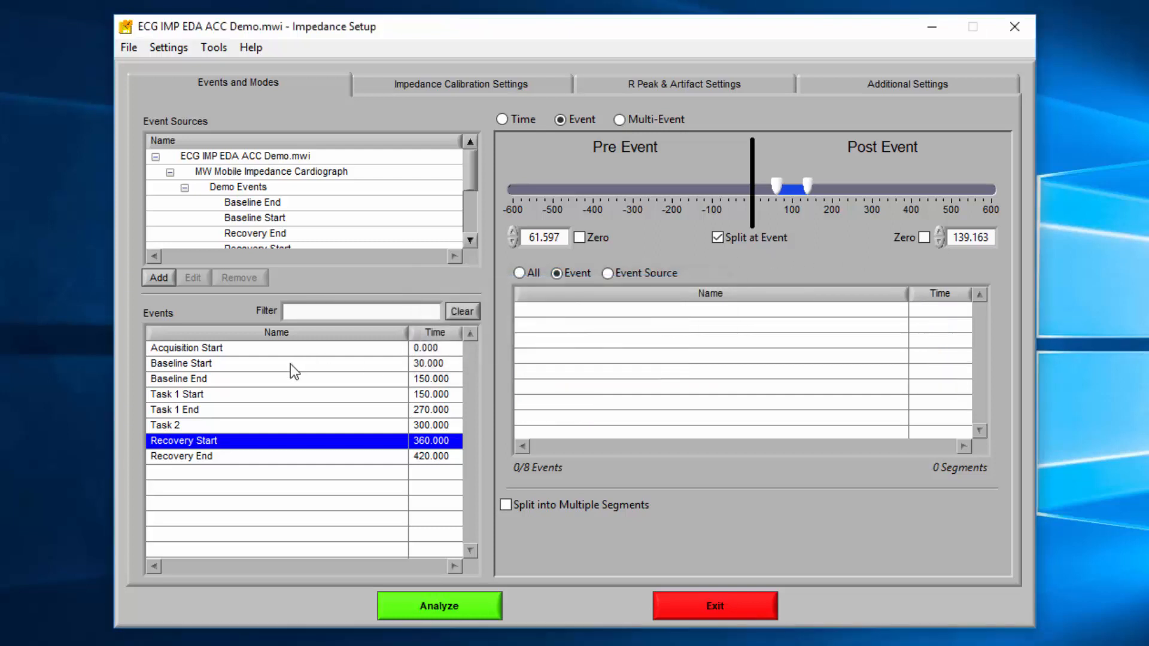
{"action": "left_click_drag", "start_coordinate": [290, 364], "coordinate": [637, 348]}
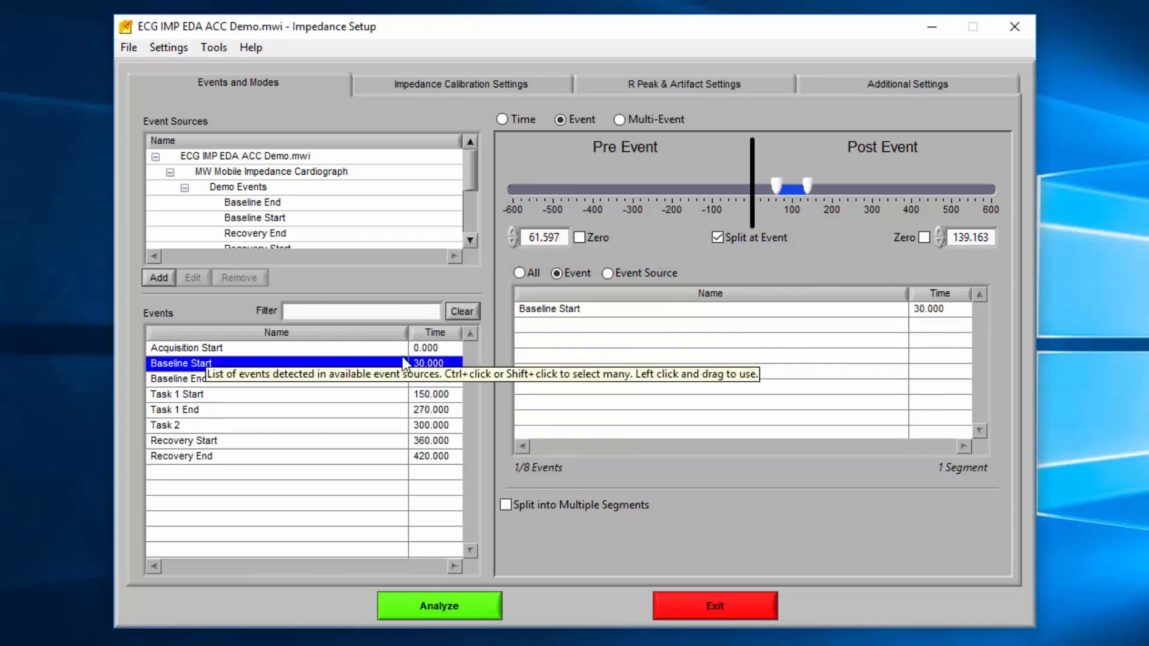
{"action": "left_click_drag", "start_coordinate": [302, 382], "coordinate": [584, 370]}
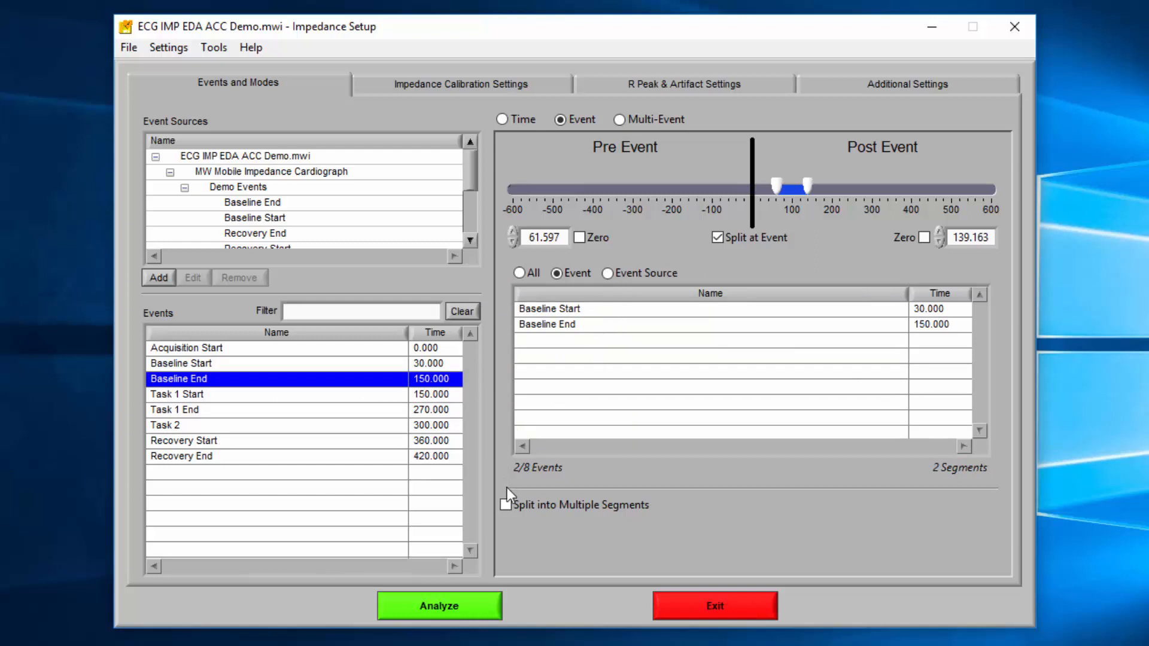
{"action": "left_click", "coordinate": [507, 504]}
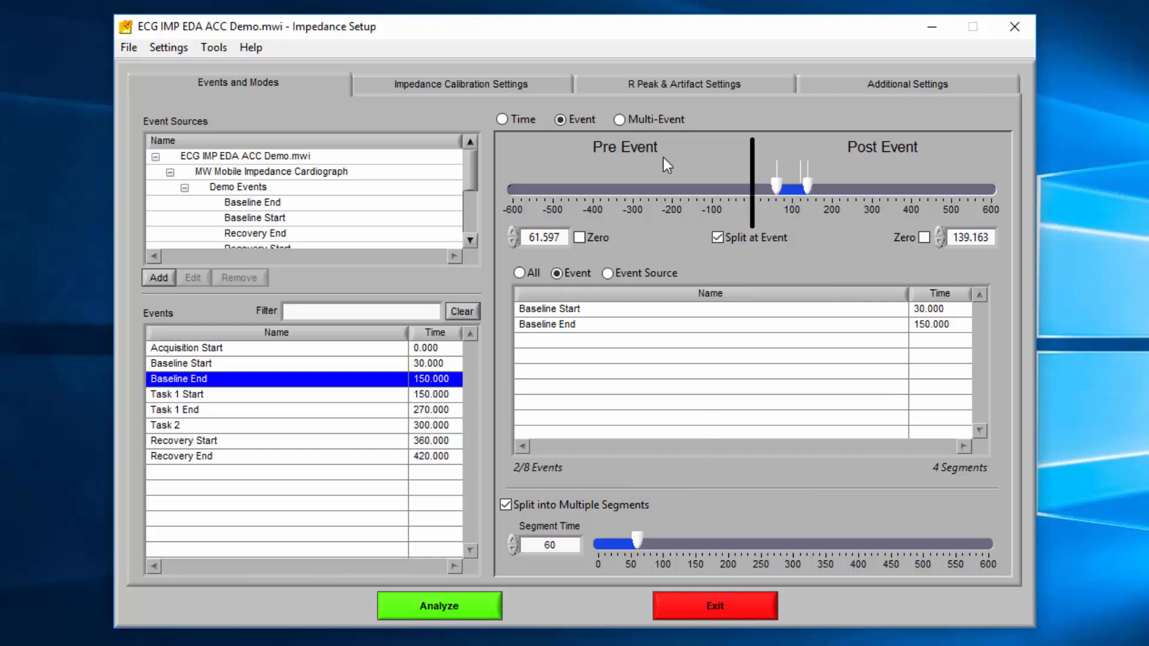
Switch to Multi-Event mode with individually chosen events, discard the current selections, and pair Baseline Start with Baseline End.
{"action": "left_click", "coordinate": [621, 121]}
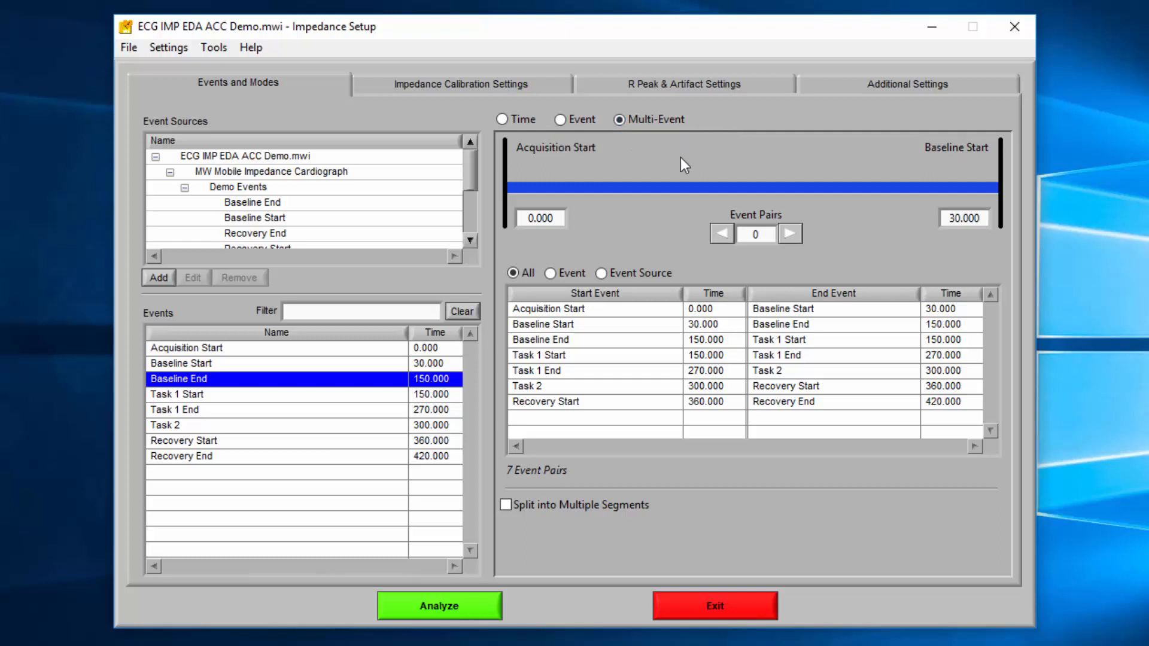
{"action": "left_click", "coordinate": [551, 274]}
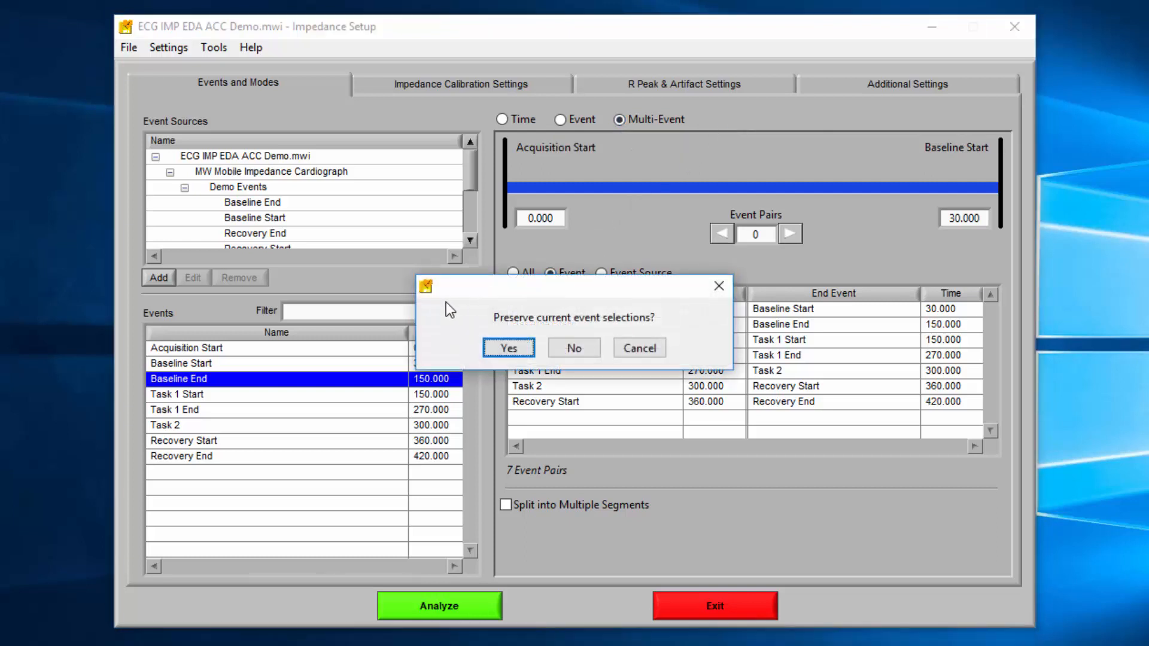
{"action": "left_click", "coordinate": [568, 348]}
{"action": "left_click_drag", "start_coordinate": [367, 363], "coordinate": [793, 363]}
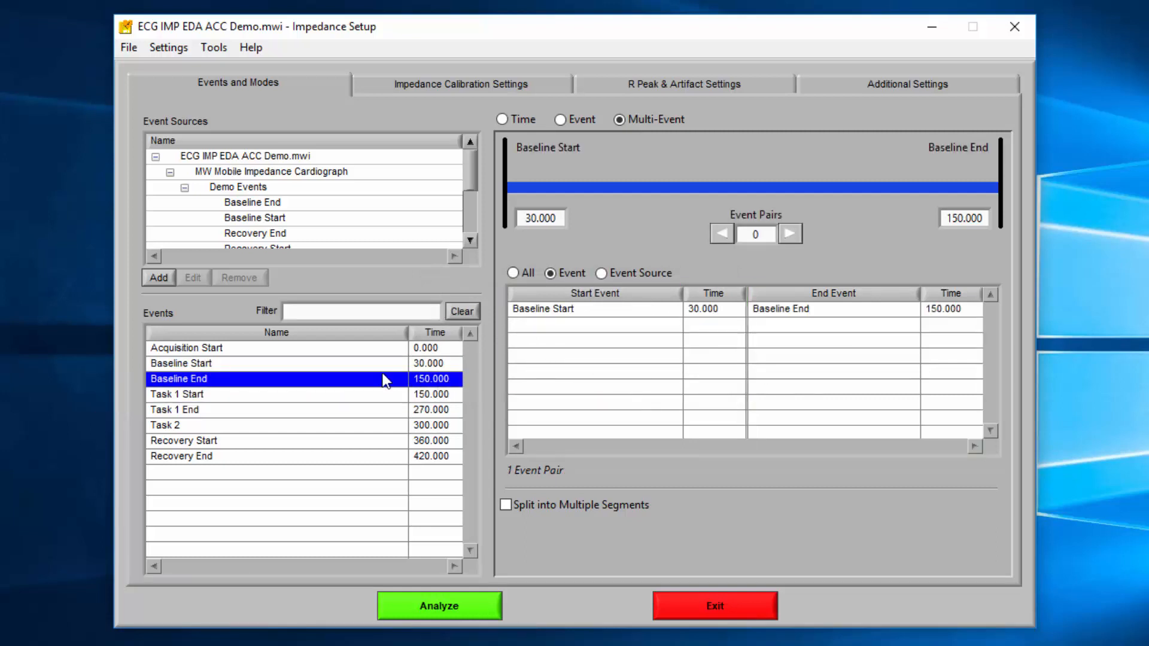
Add a second event pair with Task 1 Start as the start event and Task 1 End as the end event.
{"action": "left_click_drag", "start_coordinate": [339, 394], "coordinate": [562, 378]}
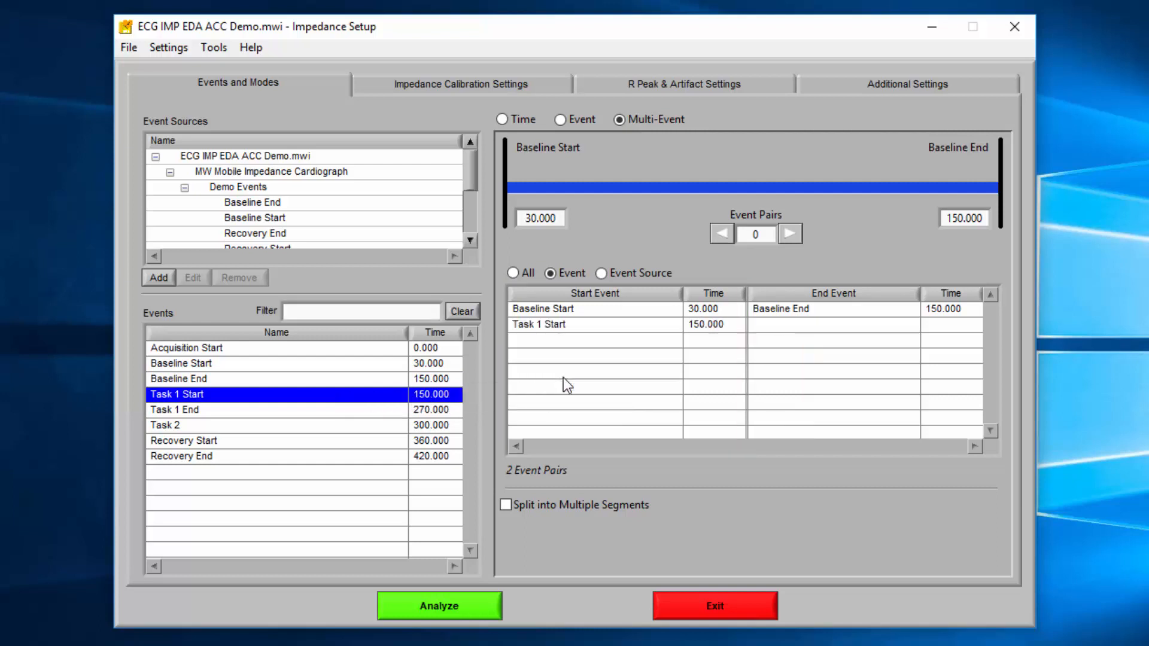
{"action": "left_click", "coordinate": [289, 413]}
{"action": "left_click_drag", "start_coordinate": [288, 415], "coordinate": [805, 381]}
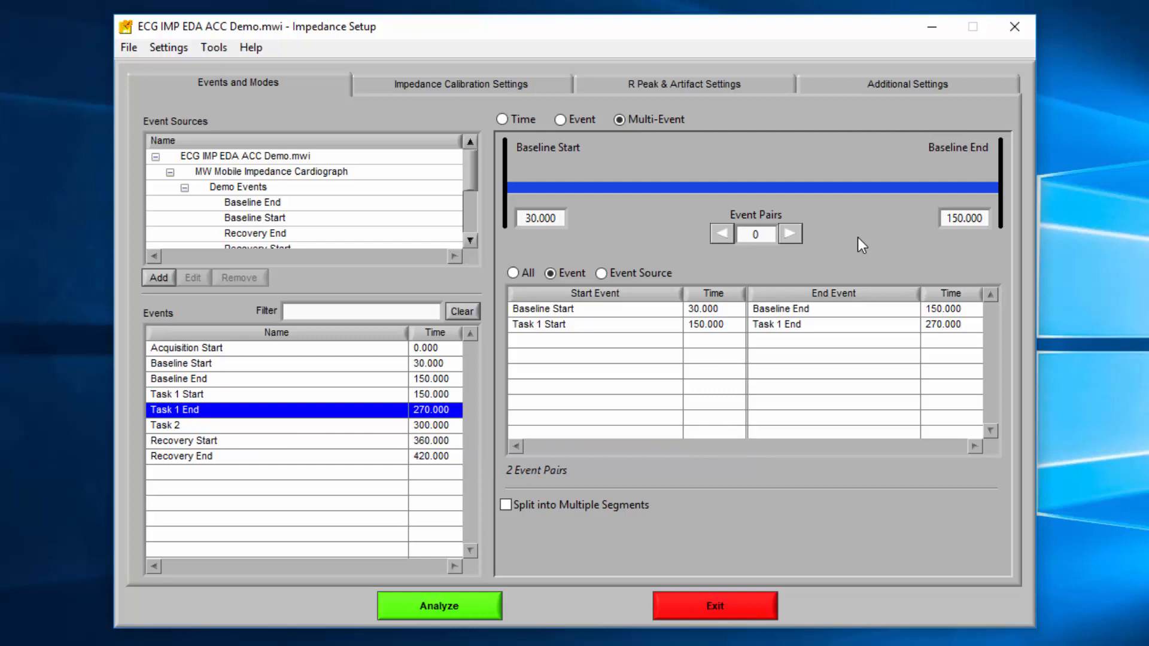
Step through the two event pairs and enable splitting them into multiple segments.
{"action": "left_click", "coordinate": [790, 234]}
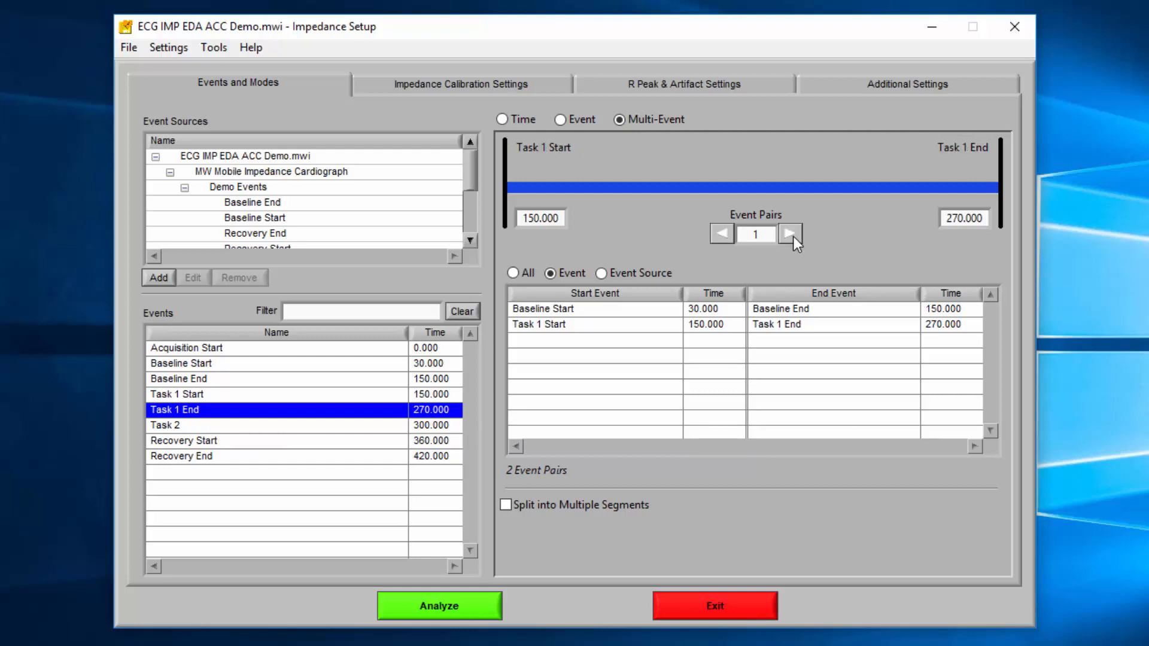
{"action": "left_click", "coordinate": [789, 234]}
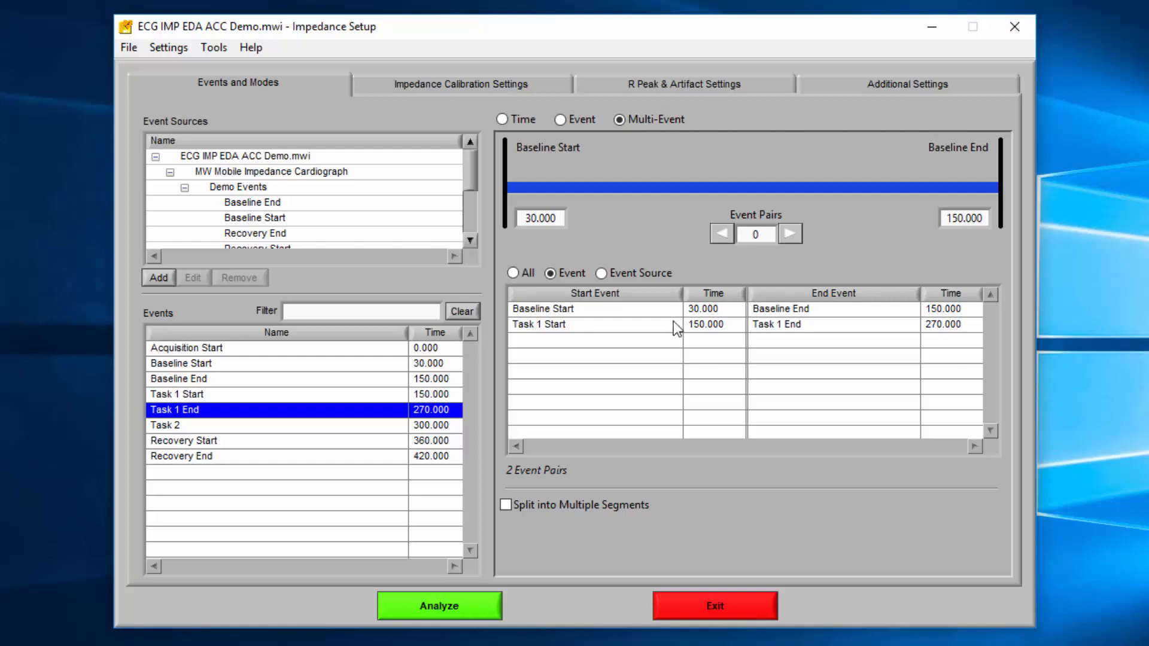
{"action": "left_click", "coordinate": [506, 504]}
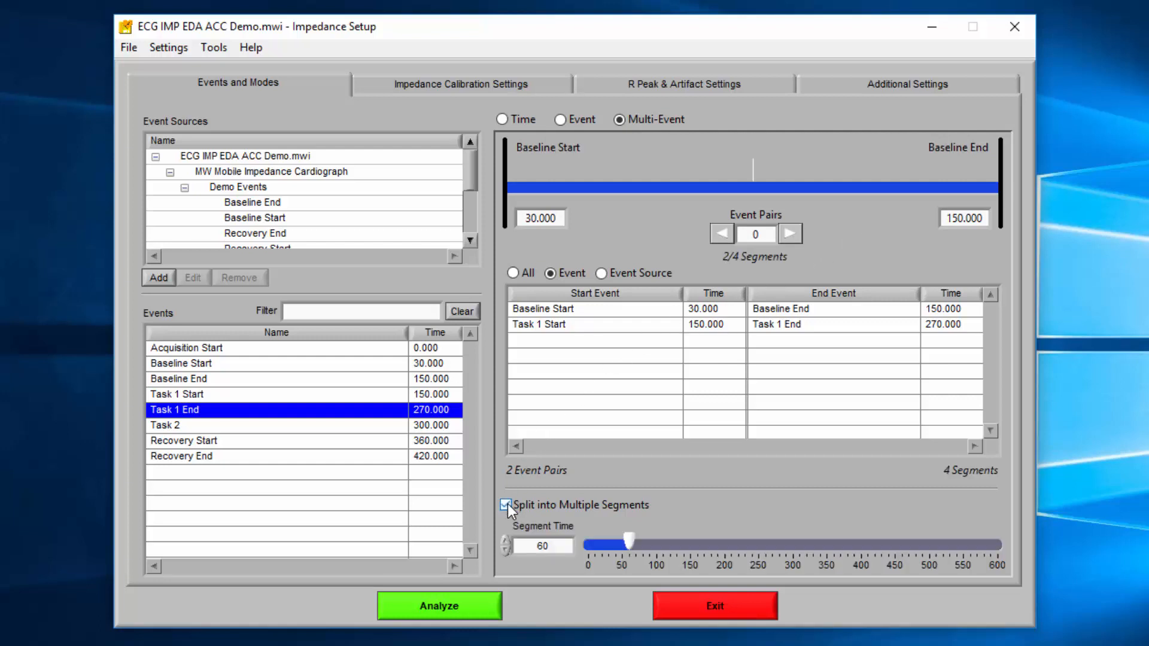